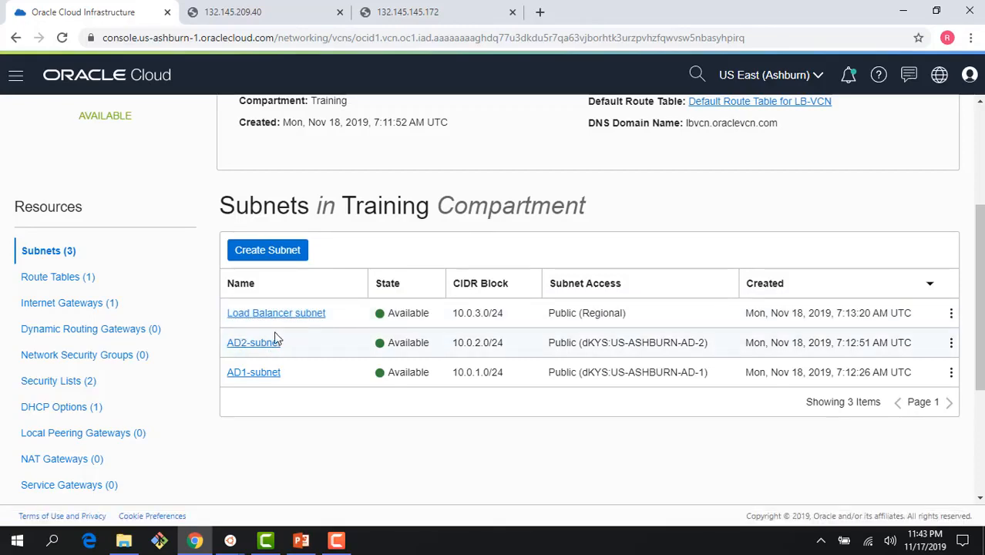
Confirm LB-VCN's Default Route Table sends 0.0.0.0/0 to the Internet Gateway, then return to LB-VCN.
left_click(123, 326)
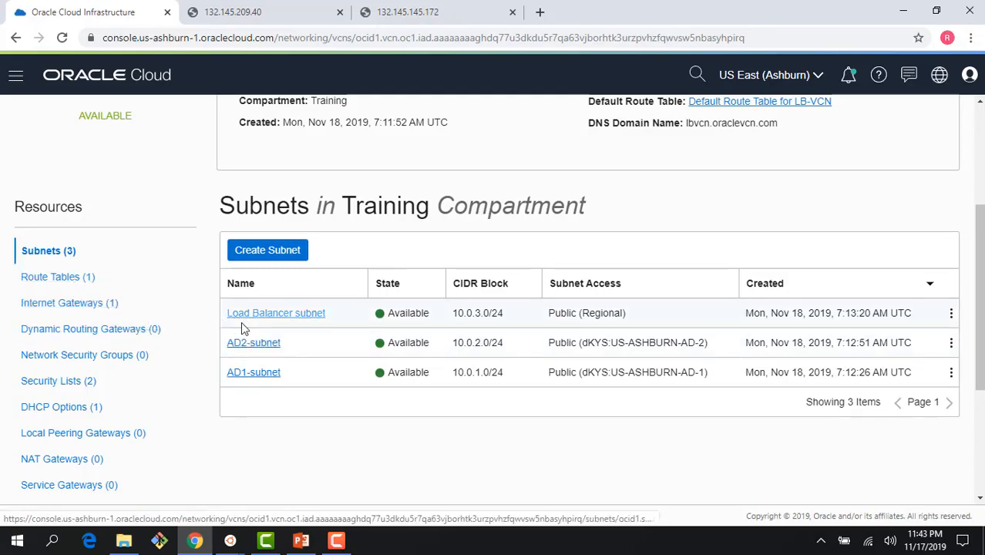
left_click(70, 282)
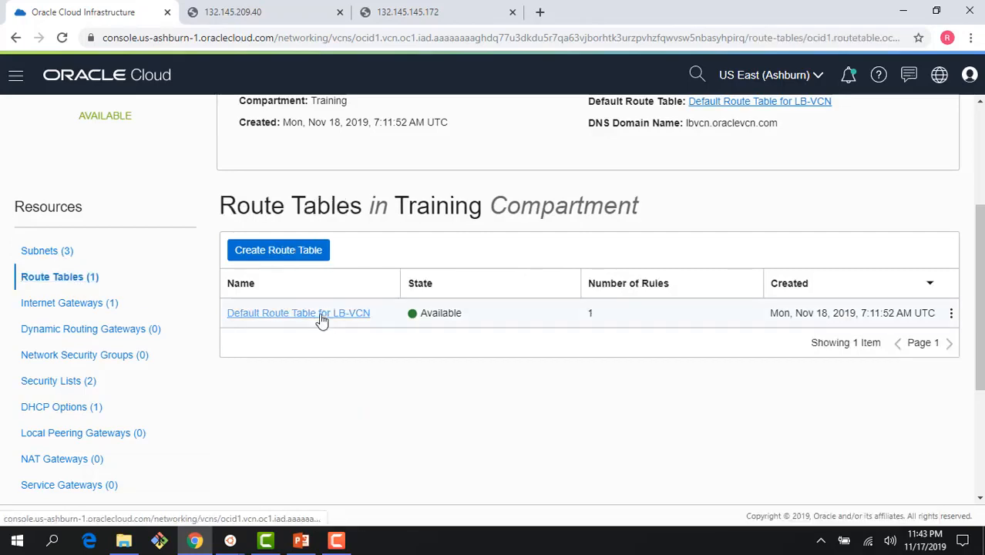
left_click(321, 314)
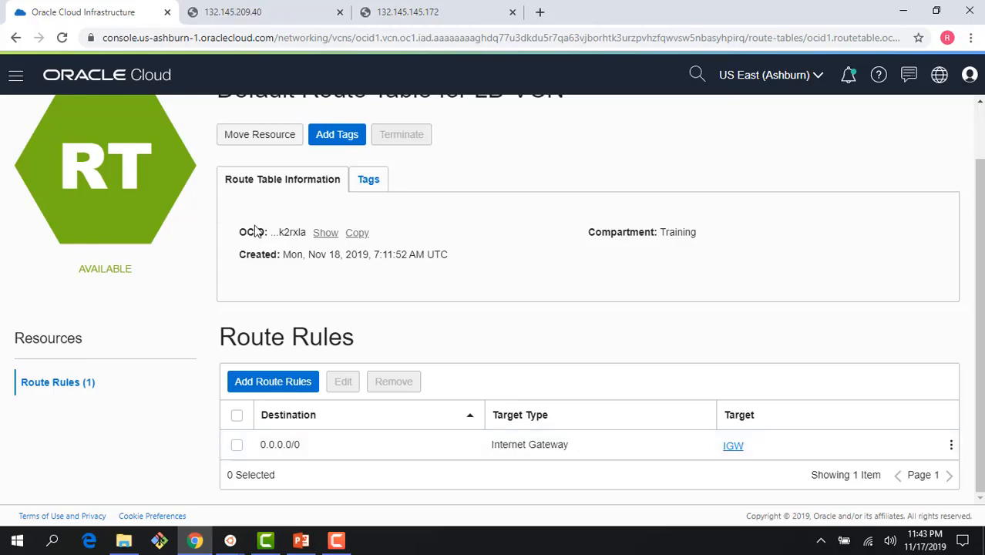
scroll(158, 136, "up", 2)
left_click(209, 117)
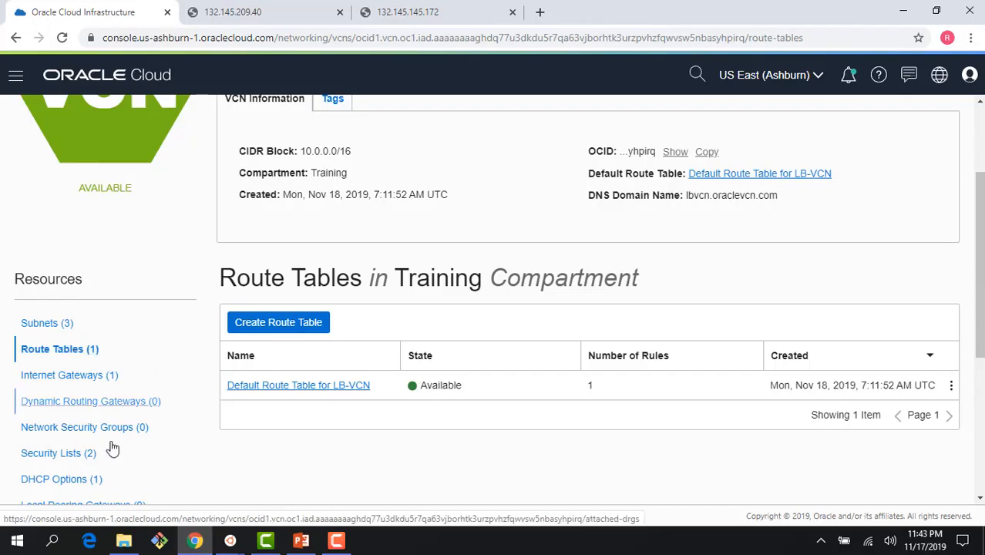
Check that the Default Security List for LB-VCN has an ingress rule allowing TCP port 80.
left_click(80, 456)
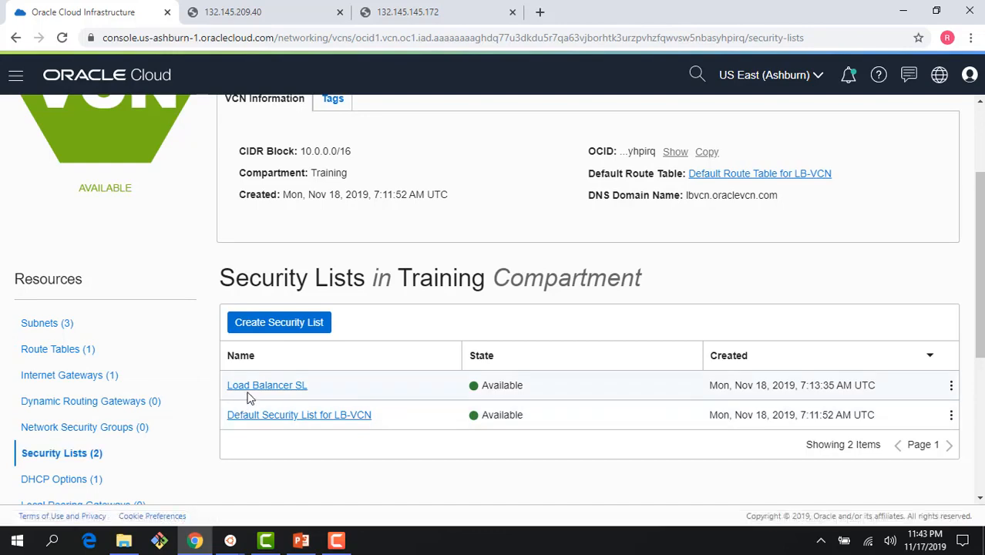
left_click(278, 421)
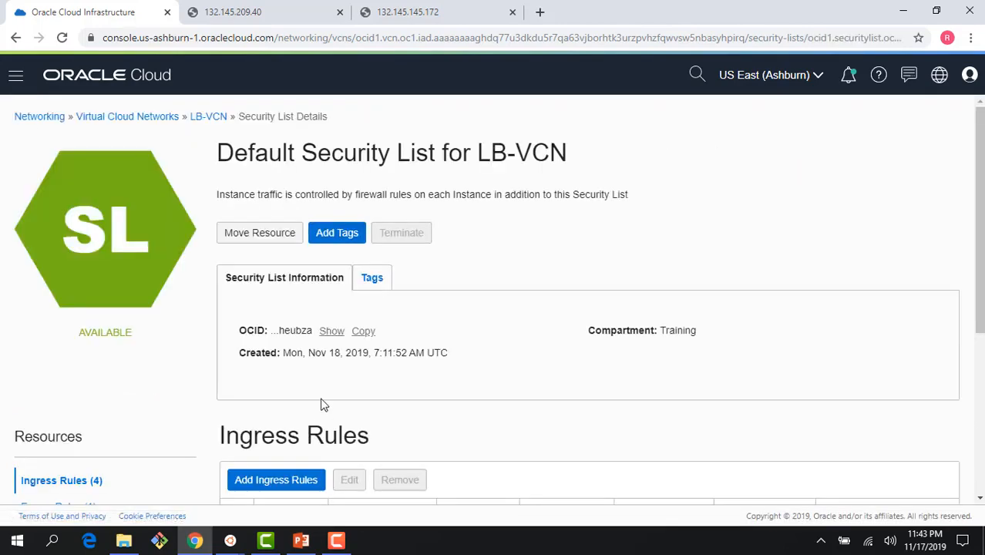
scroll(422, 403, "down", 4)
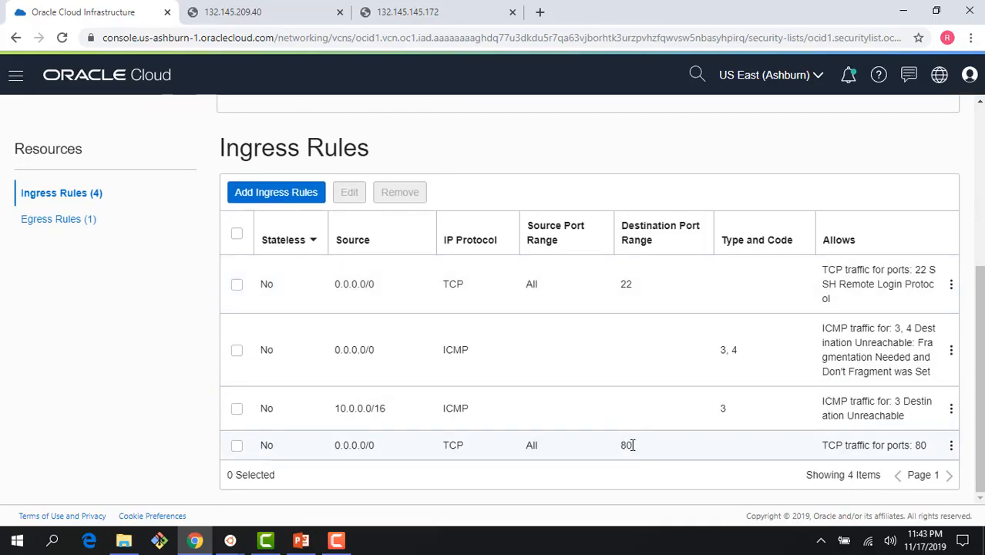
scroll(628, 446, "up", 4)
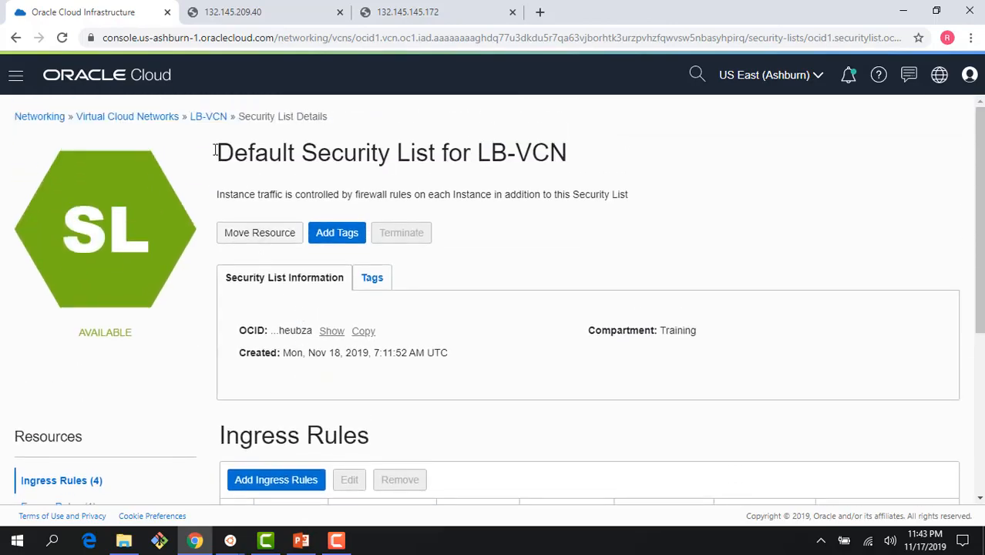
left_click(195, 127)
Confirm Load Balancer SL has no ingress rules, then return to LB-VCN's security lists.
scroll(299, 397, "down", 2)
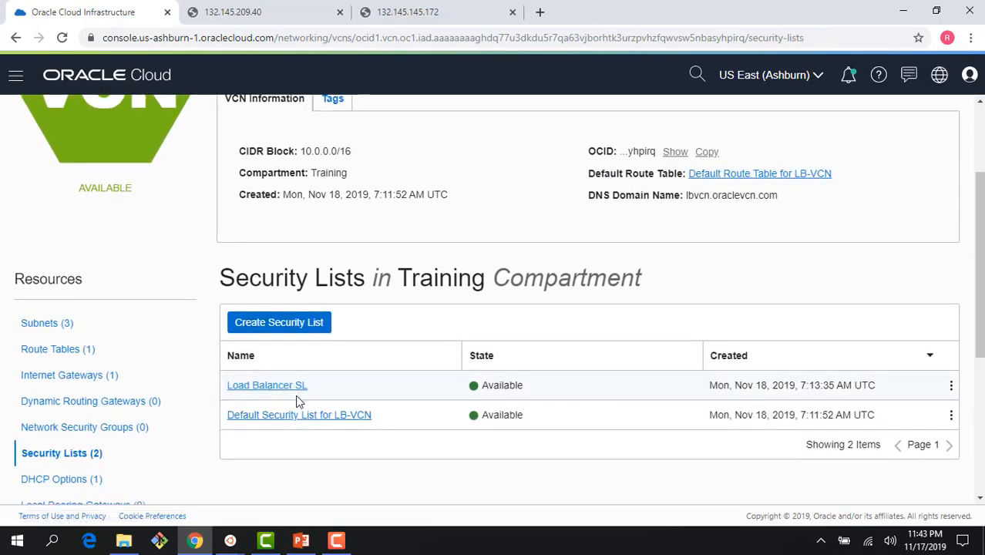
left_click(266, 385)
scroll(284, 390, "down", 2)
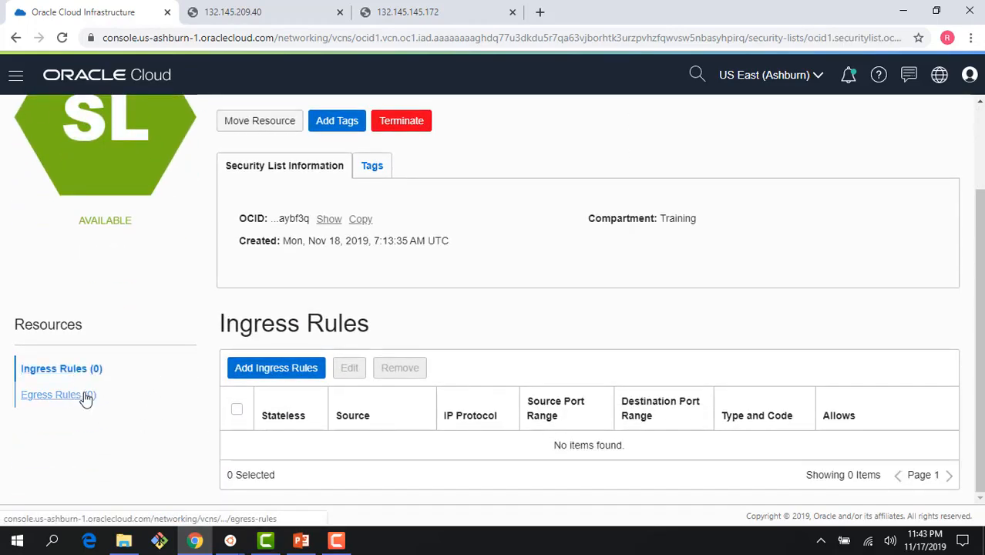
scroll(202, 170, "up", 2)
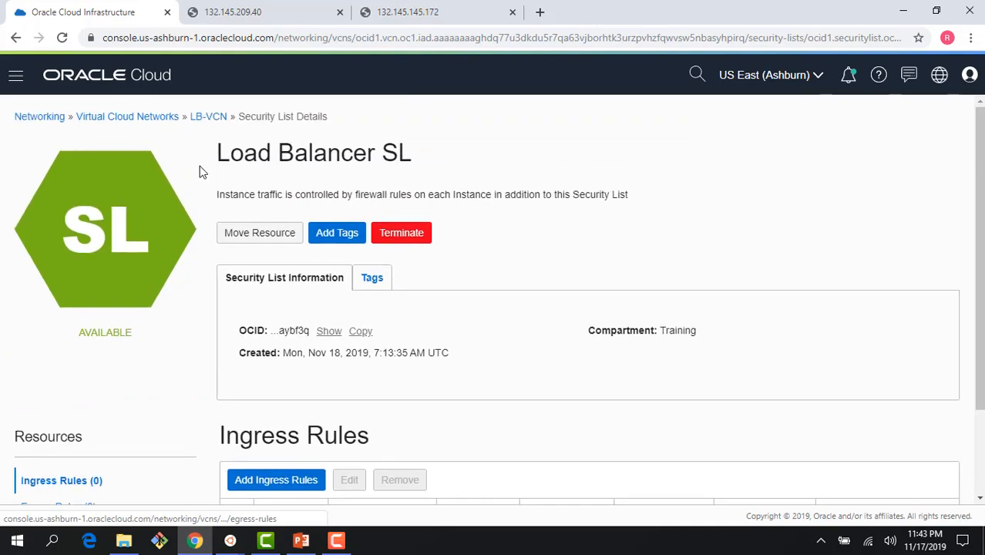
left_click(216, 124)
scroll(172, 235, "down", 2)
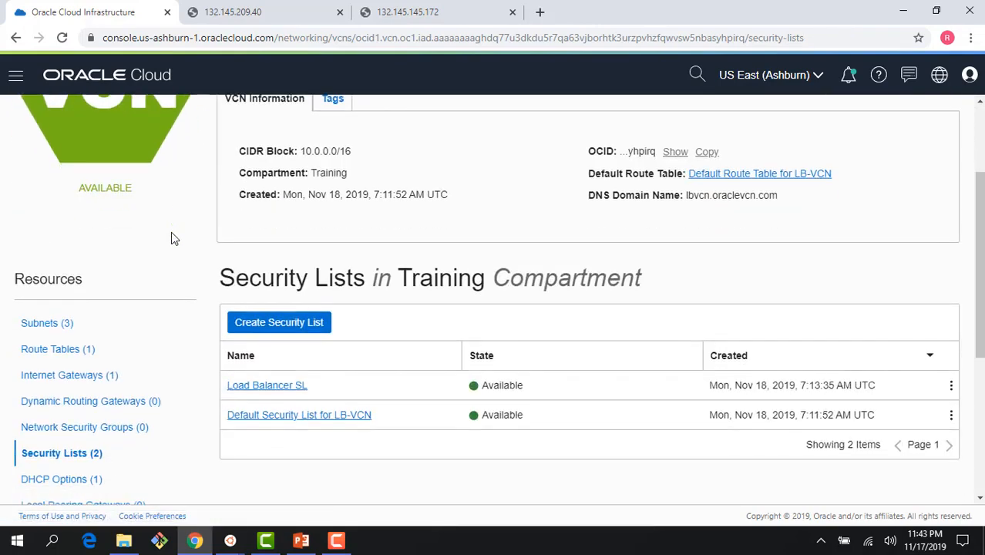
scroll(175, 238, "up", 2)
Go to Compute > Instances to list the Training Compartment instances.
left_click(16, 75)
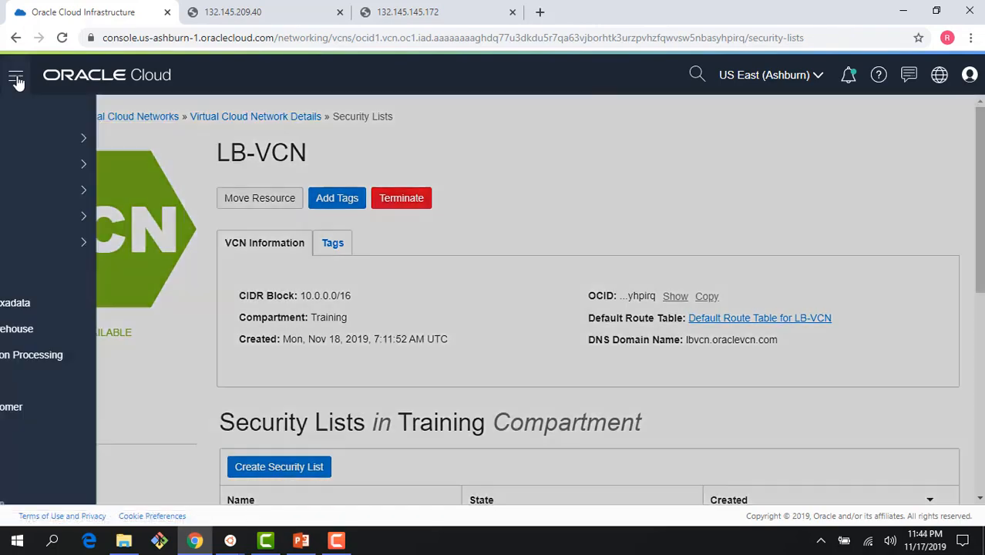
mouse_move(47, 141)
left_click(229, 142)
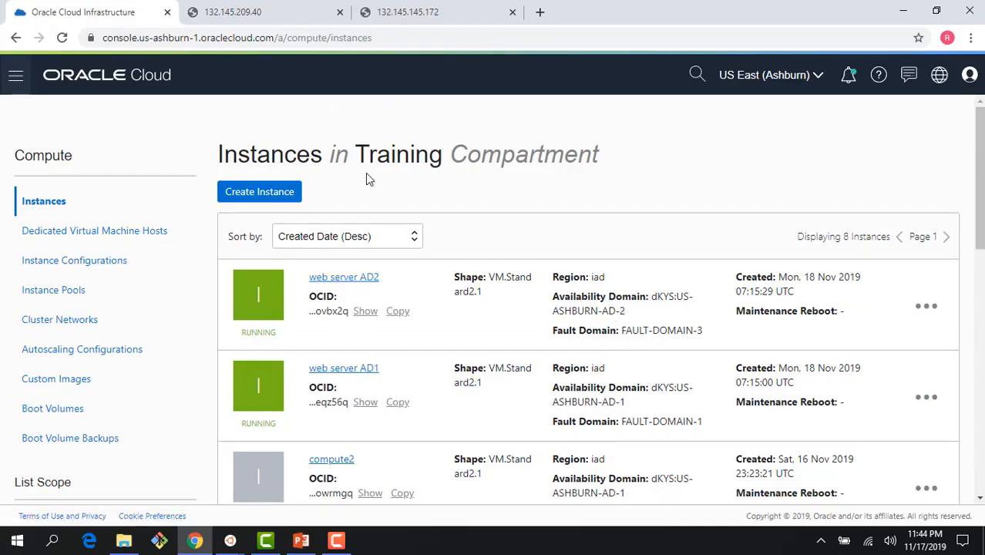
Verify the web server 1 (AD1) and web server 2 (AD2) pages load in their browser tabs.
left_click(251, 19)
left_click(62, 37)
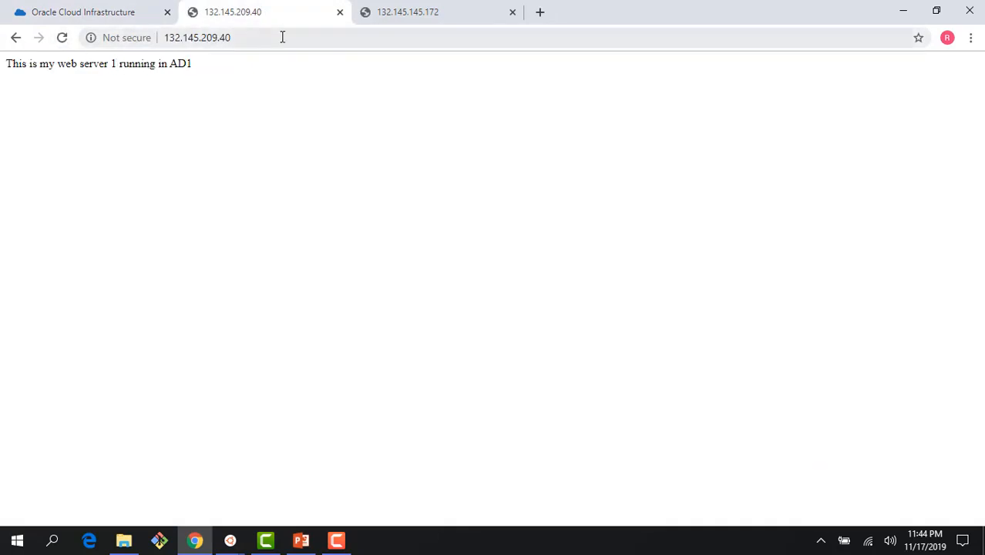
left_click(384, 13)
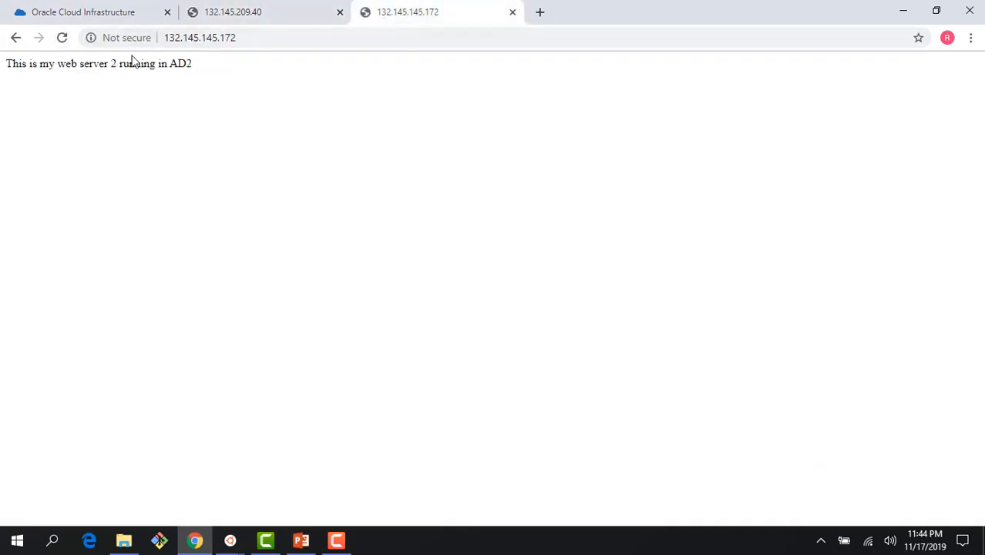
left_click(74, 17)
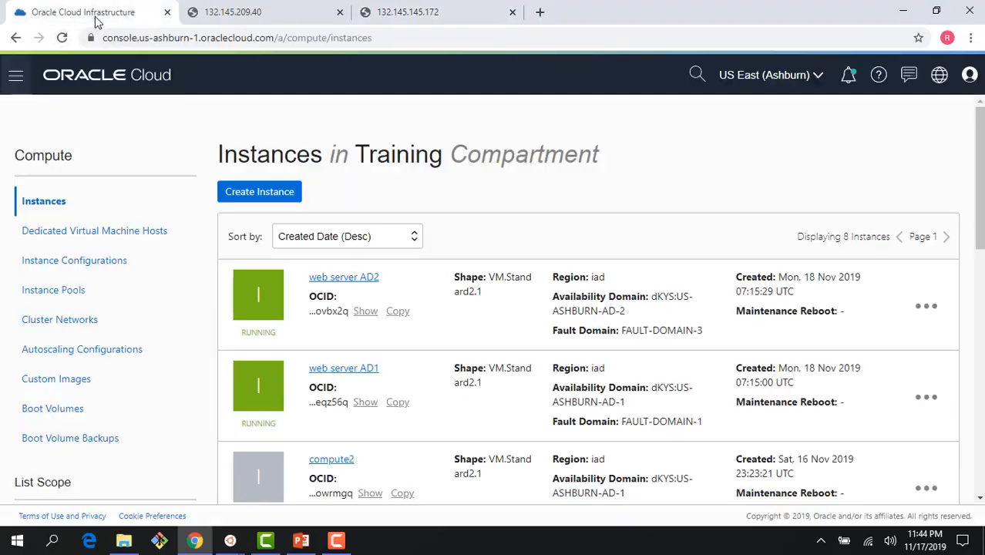
Go to Networking > Load Balancers for the Training compartment and start a new load balancer.
left_click(15, 80)
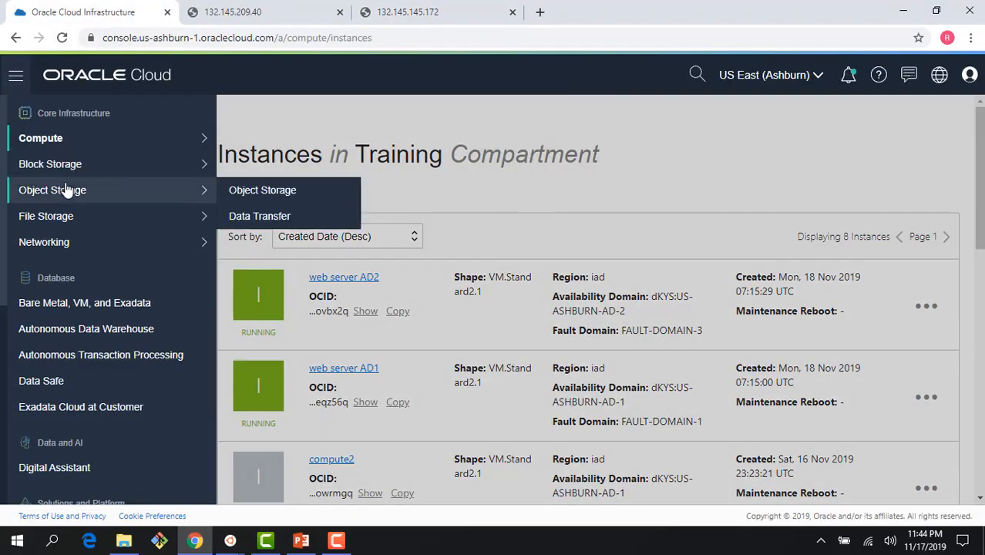
mouse_move(80, 244)
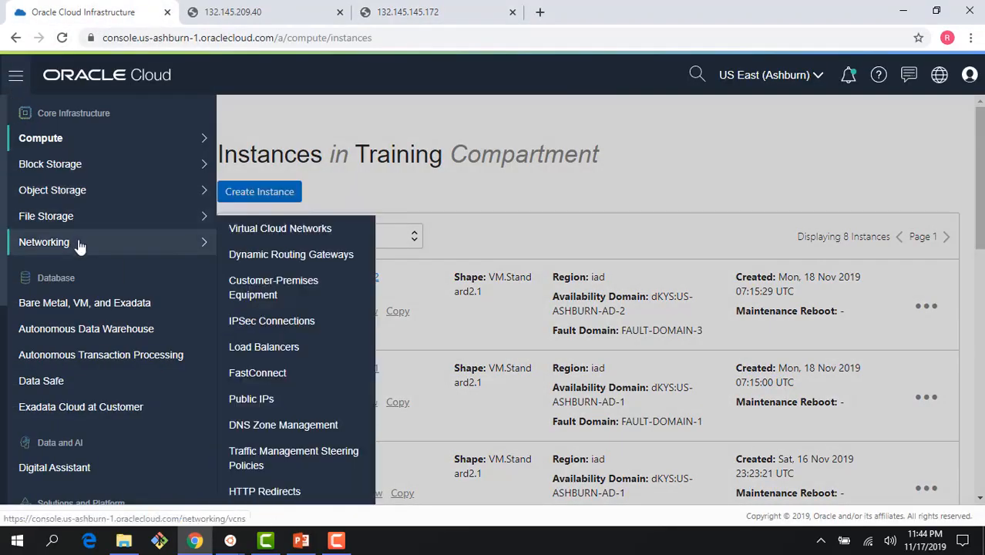
left_click(271, 348)
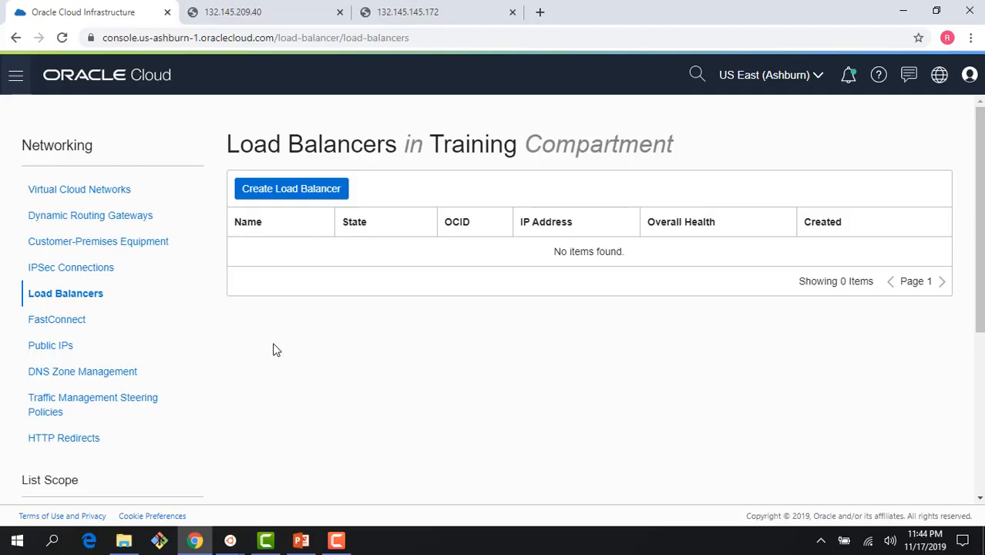
left_click(277, 191)
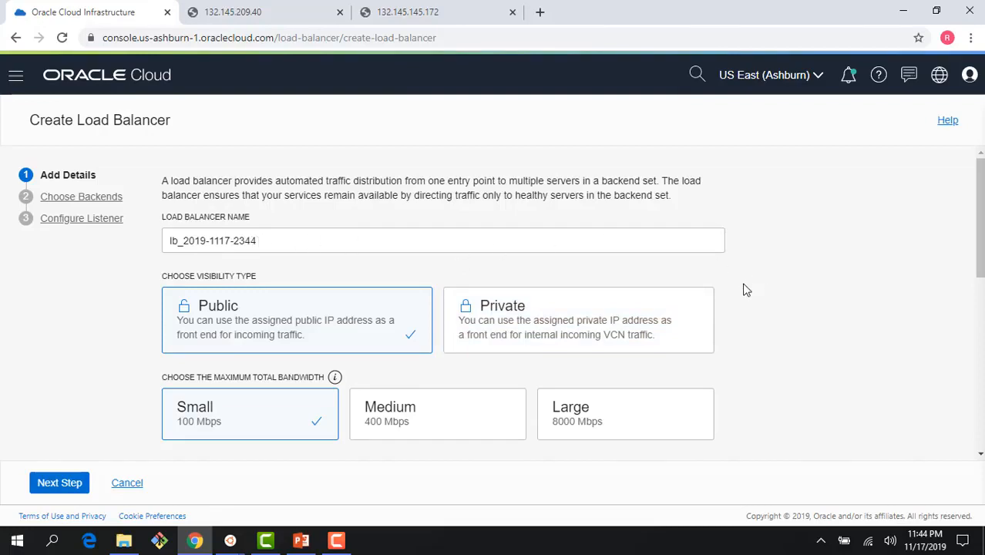
Put the load balancer in LB-VCN's regional Load Balancer subnet, with Training compartment under advanced options.
scroll(736, 294, "down", 2)
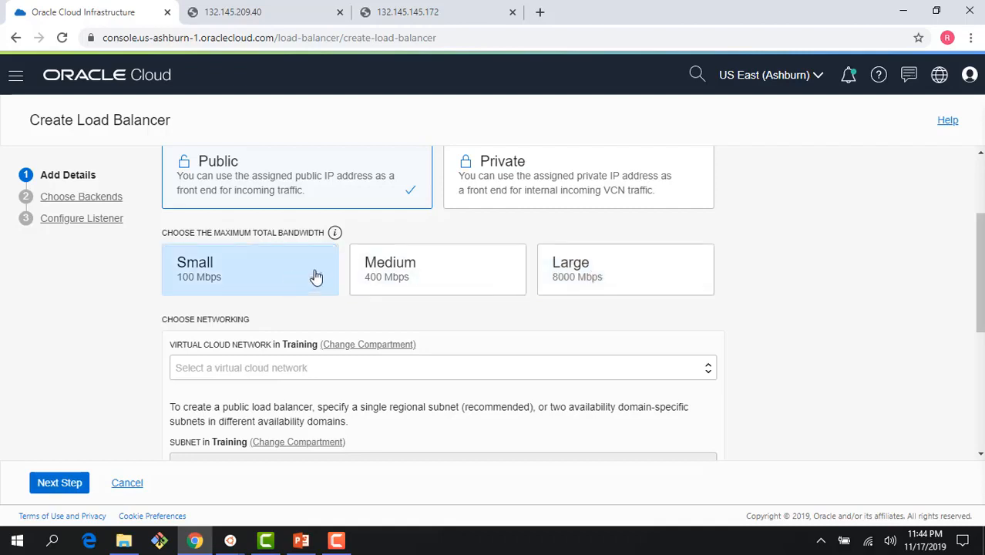
scroll(795, 279, "down", 1)
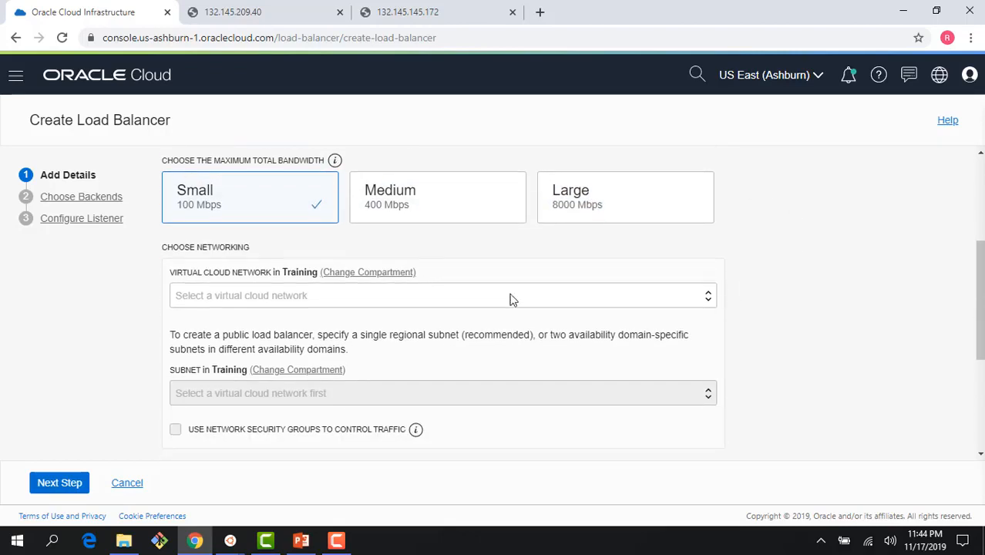
left_click(402, 303)
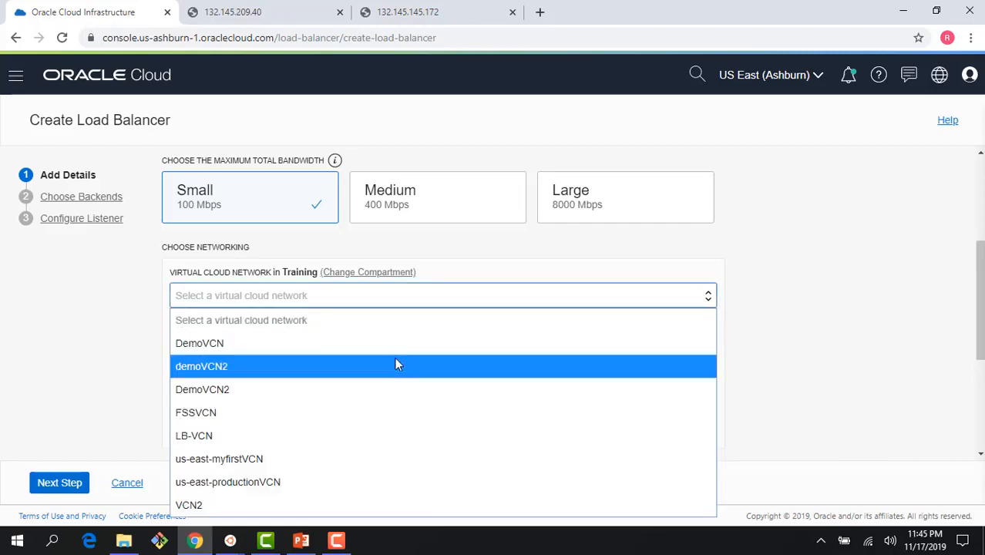
left_click(392, 436)
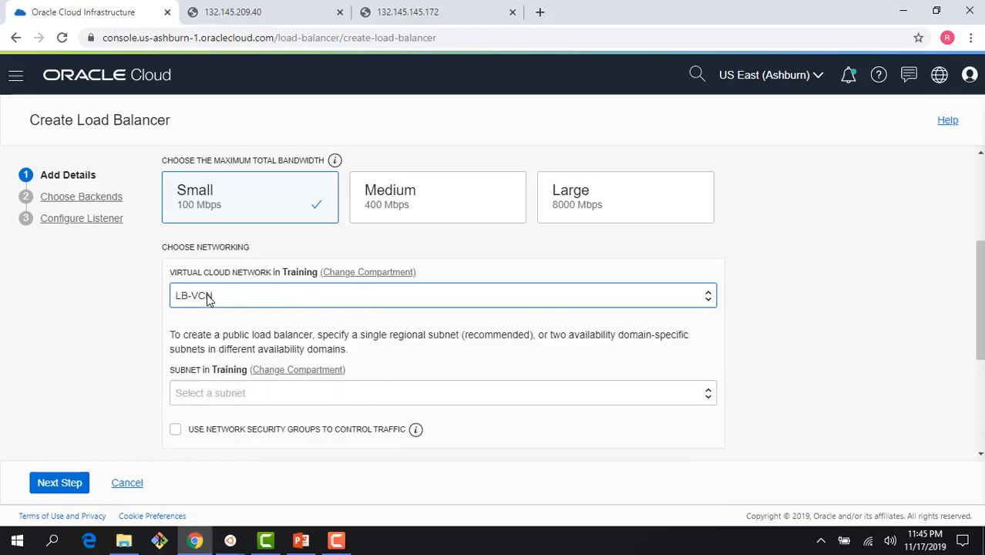
left_click(249, 394)
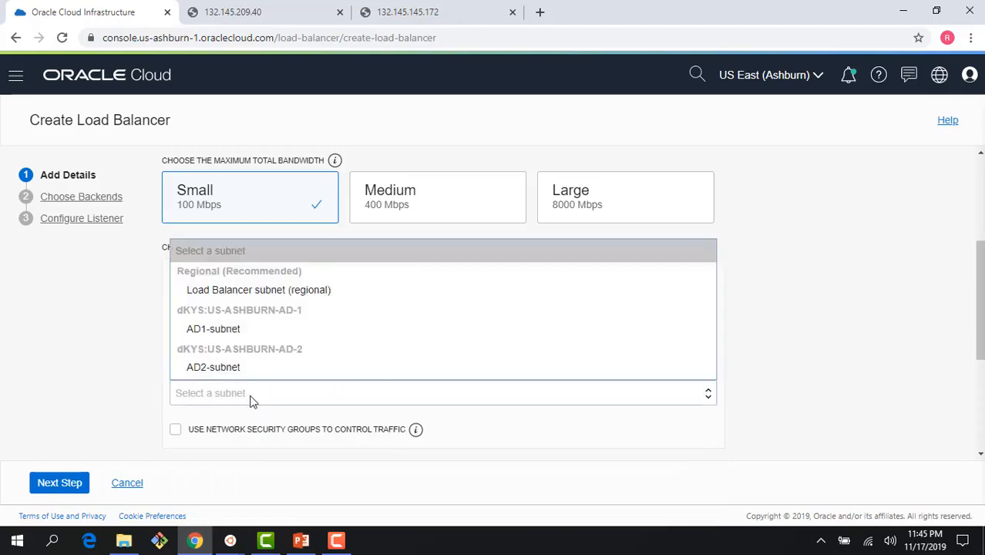
left_click(256, 298)
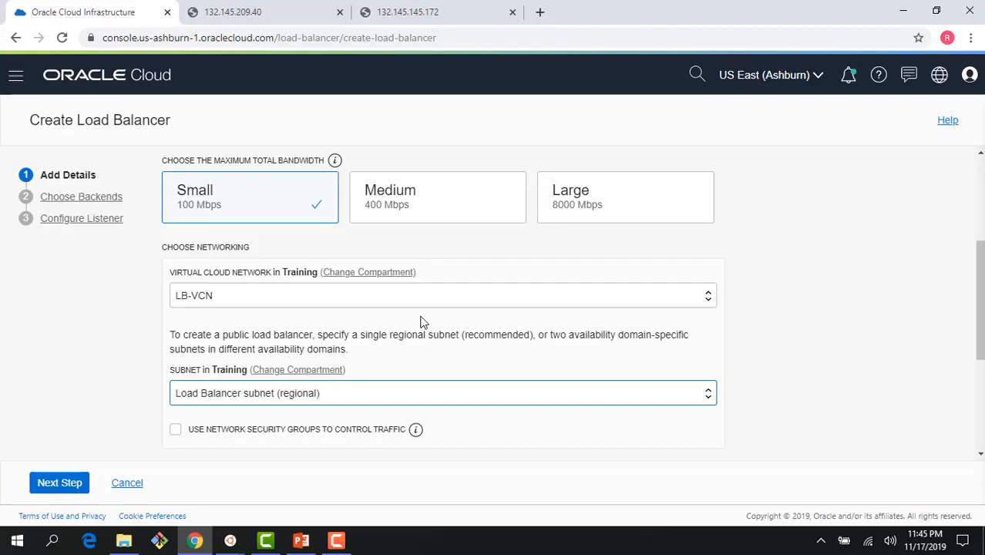
scroll(837, 402, "down", 2)
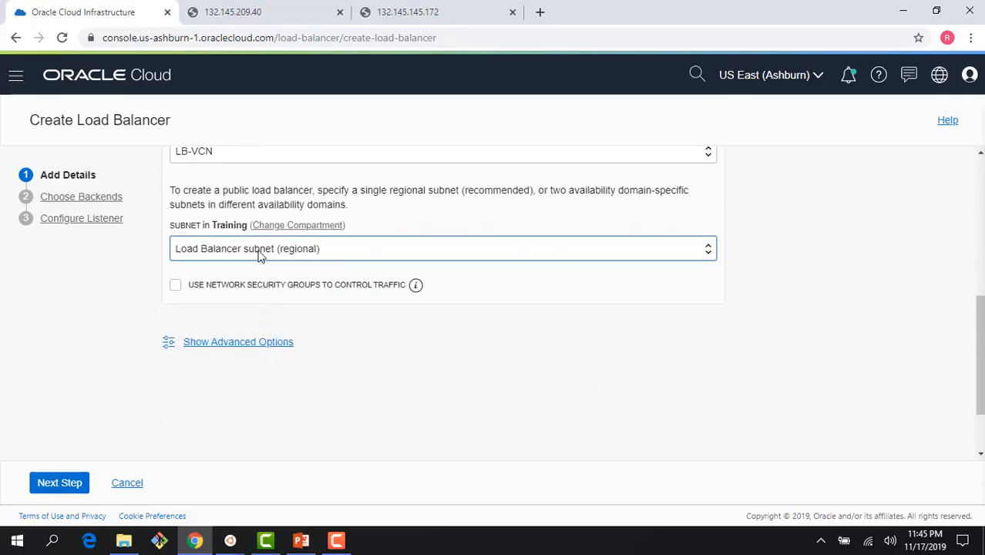
scroll(259, 271, "up", 1)
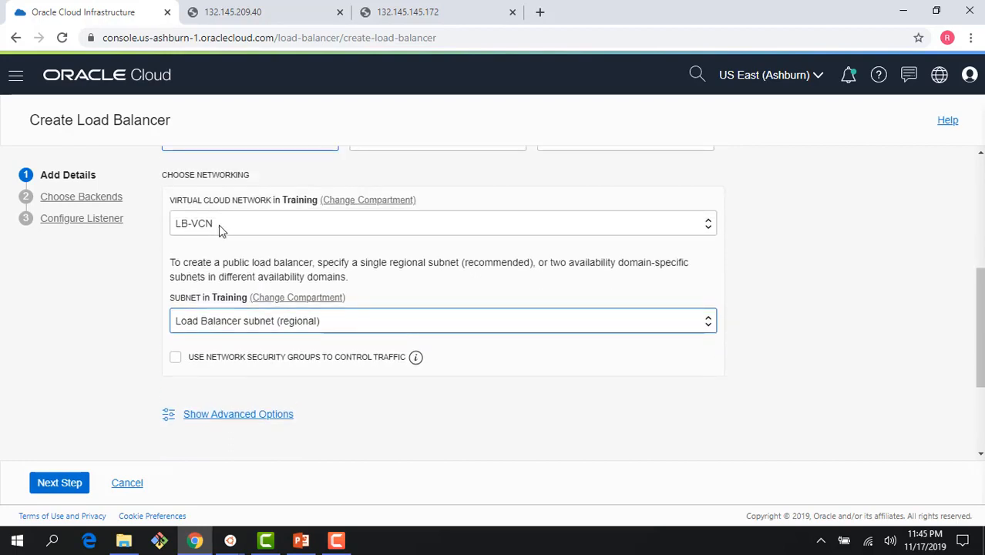
left_click(244, 416)
scroll(459, 414, "down", 1)
scroll(460, 413, "down", 1)
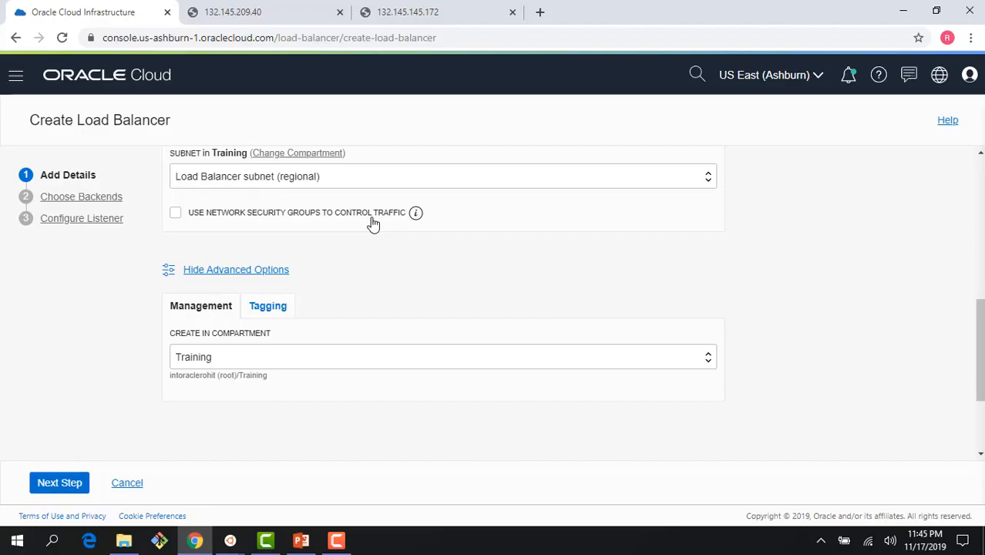
Keep Weighted Round Robin and add web server AD1 and web server AD2 as backends.
left_click(71, 483)
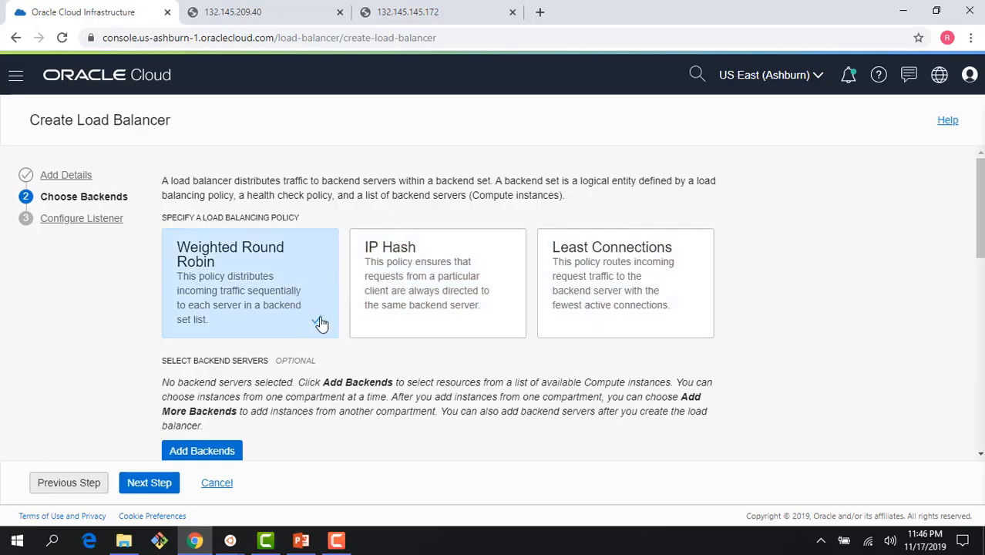
scroll(332, 378, "down", 1)
scroll(325, 376, "down", 1)
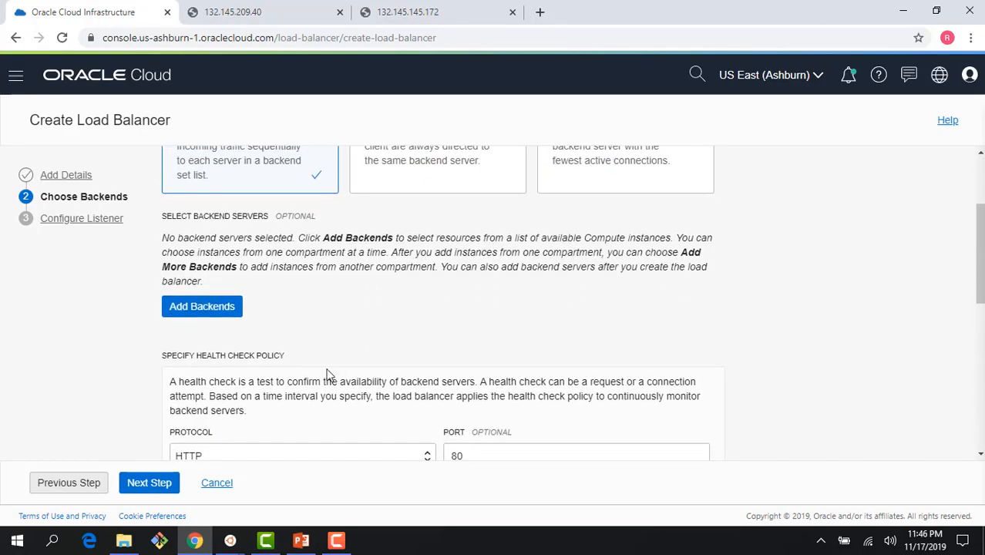
scroll(264, 304, "down", 1)
scroll(269, 315, "down", 1)
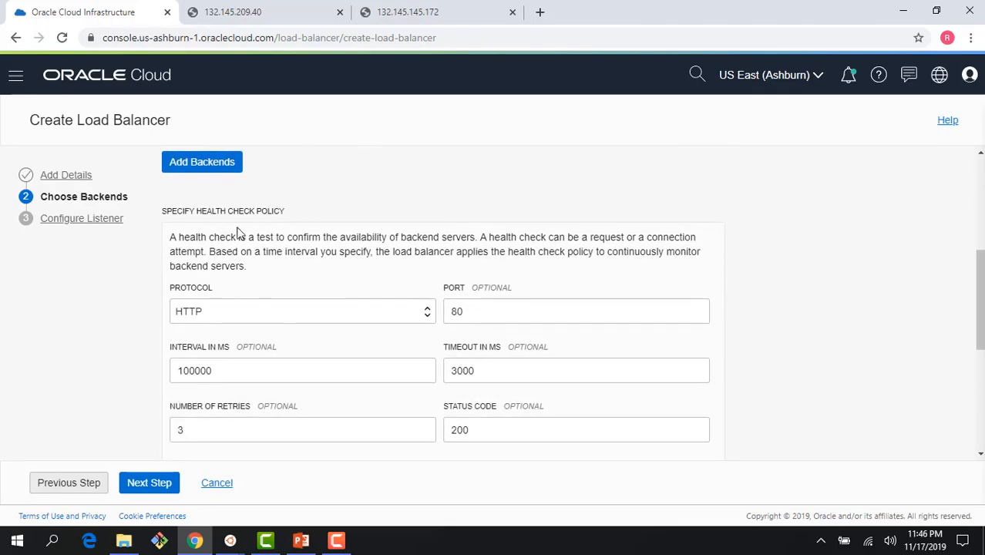
left_click(214, 163)
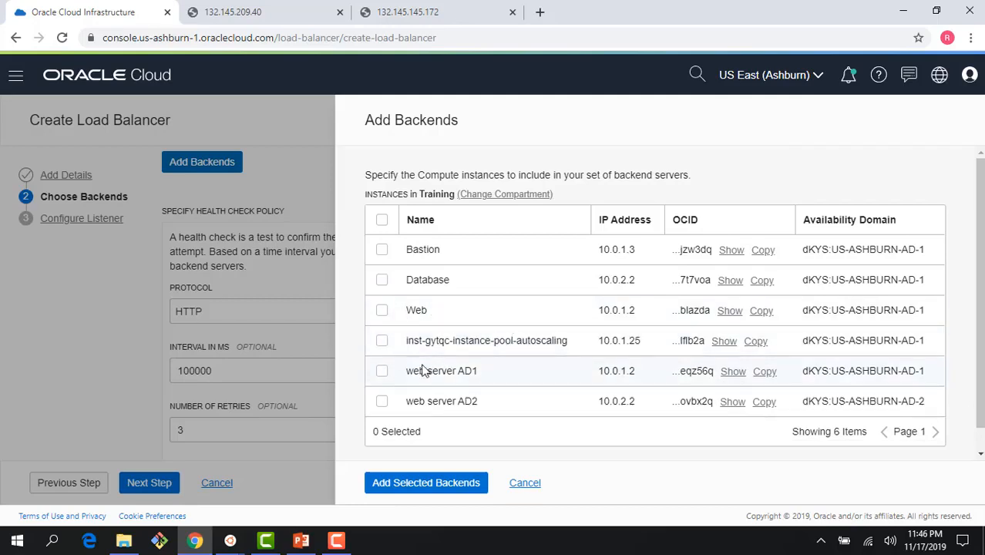
left_click(381, 372)
left_click(382, 405)
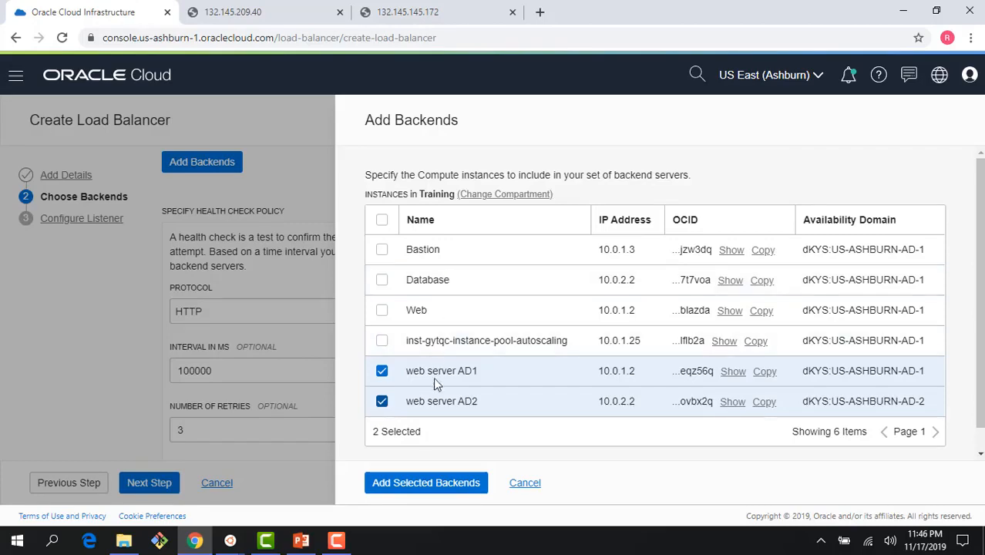
left_click(444, 487)
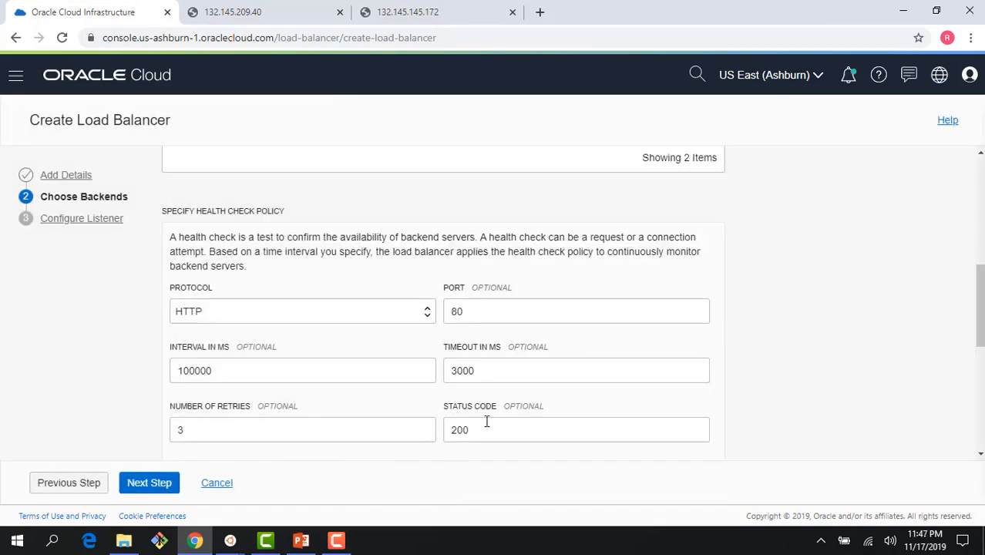
Change the backend health check to TCP on port 80 and expand the backend set's advanced options.
left_click(424, 317)
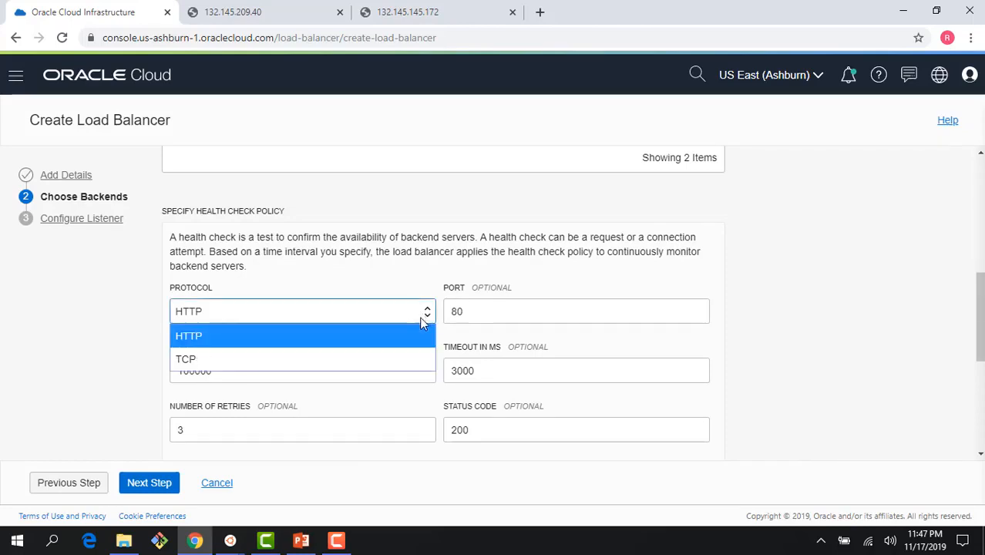
left_click(413, 359)
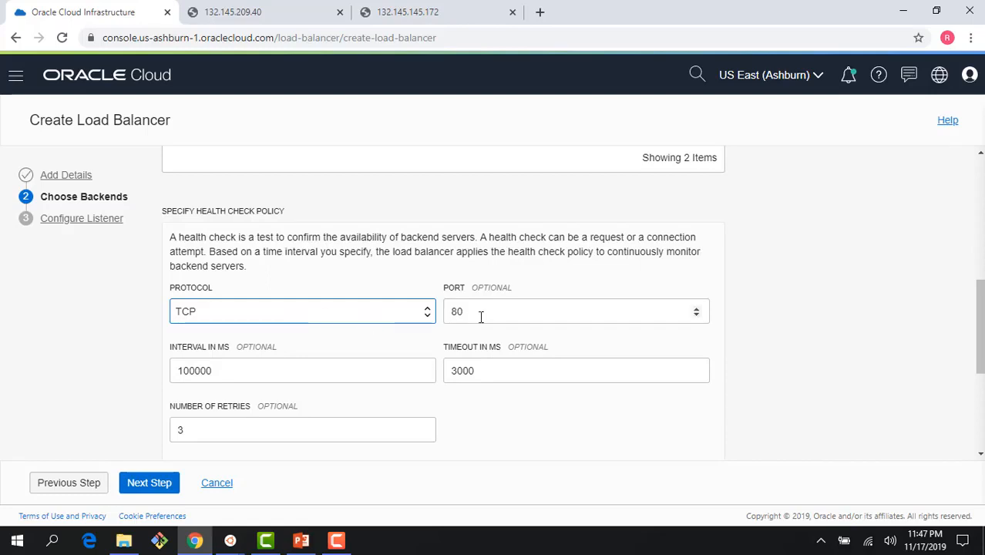
scroll(466, 419, "down", 2)
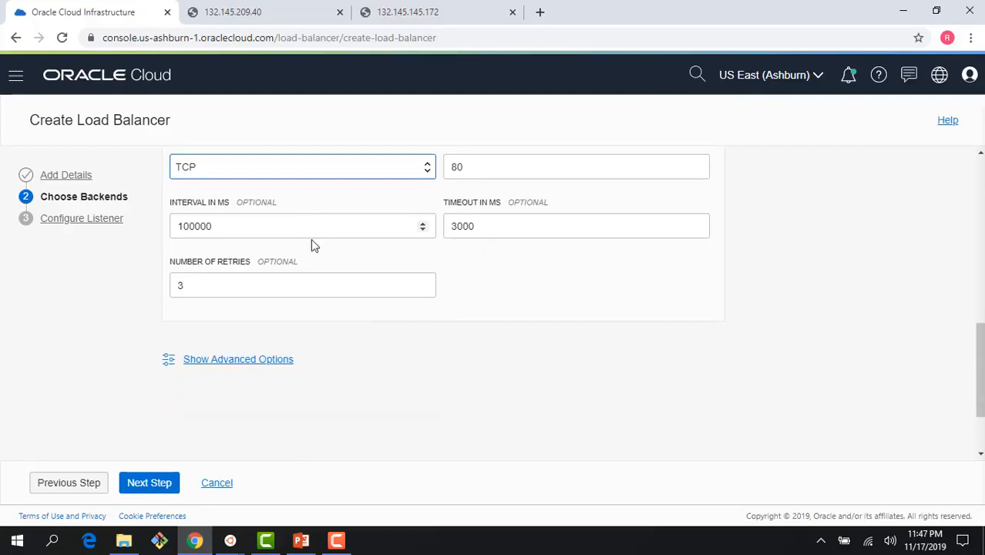
left_click(244, 362)
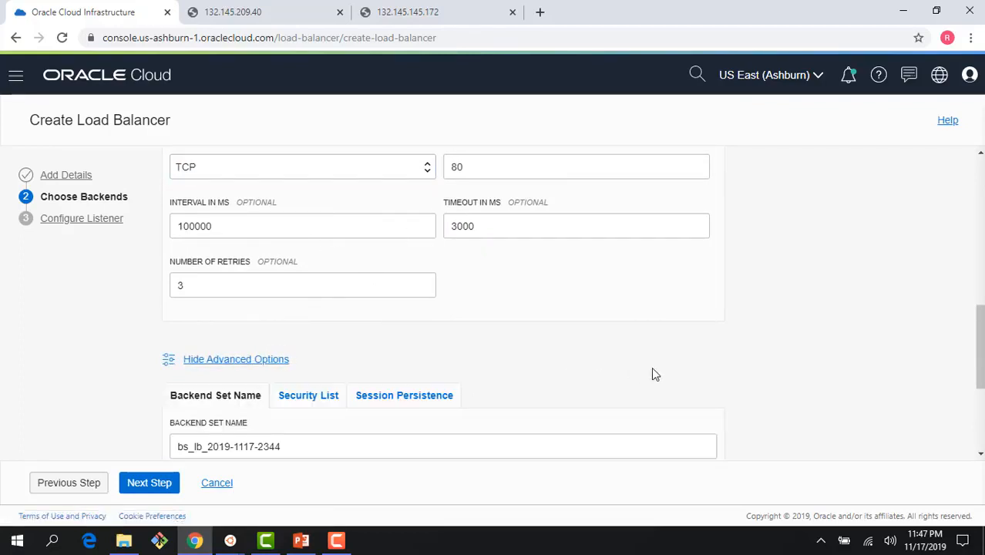
Keep automatic port 80 rules using Default Security List for LB-VCN on AD1-subnet and AD2-subnet.
scroll(651, 367, "down", 1)
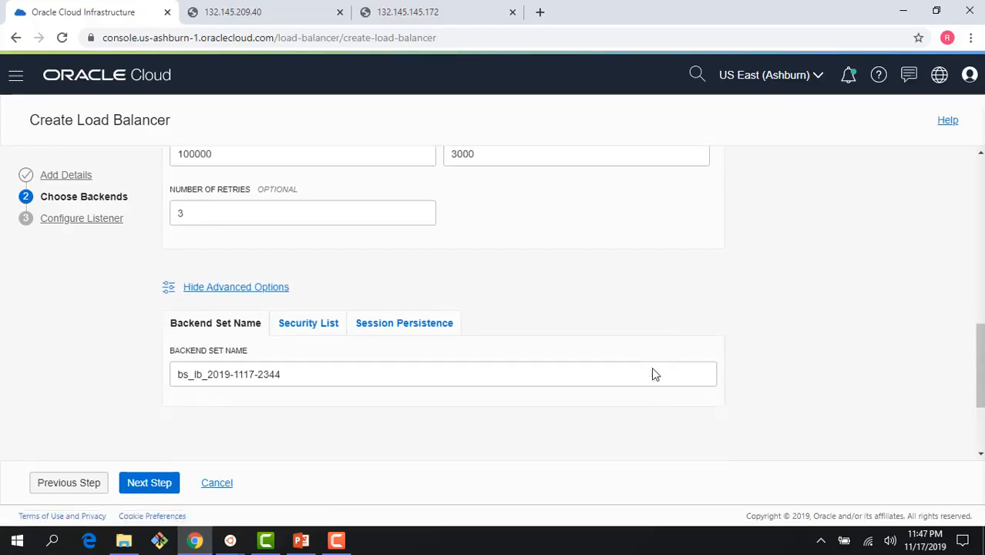
left_click(310, 325)
scroll(650, 362, "down", 1)
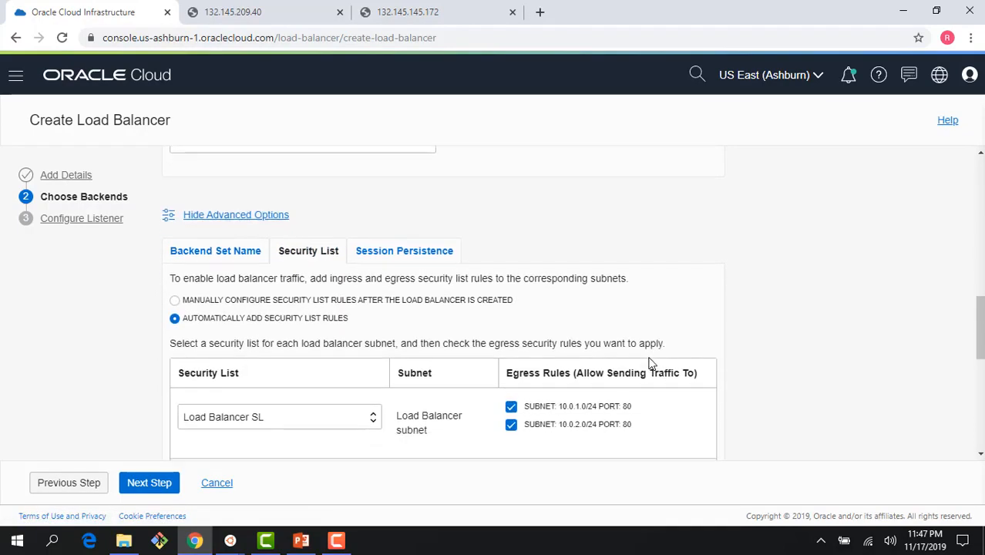
scroll(785, 368, "down", 1)
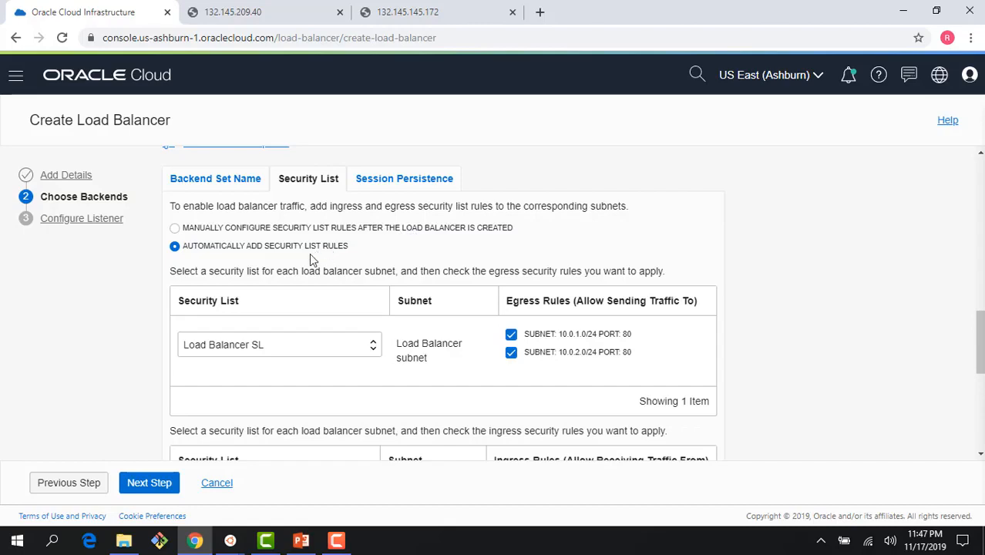
scroll(717, 342, "down", 1)
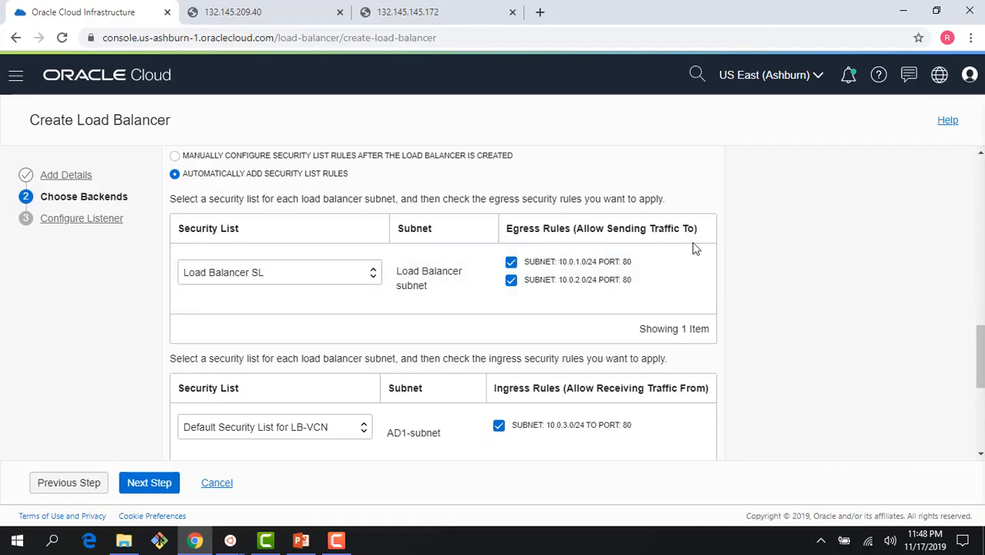
scroll(792, 302, "down", 1)
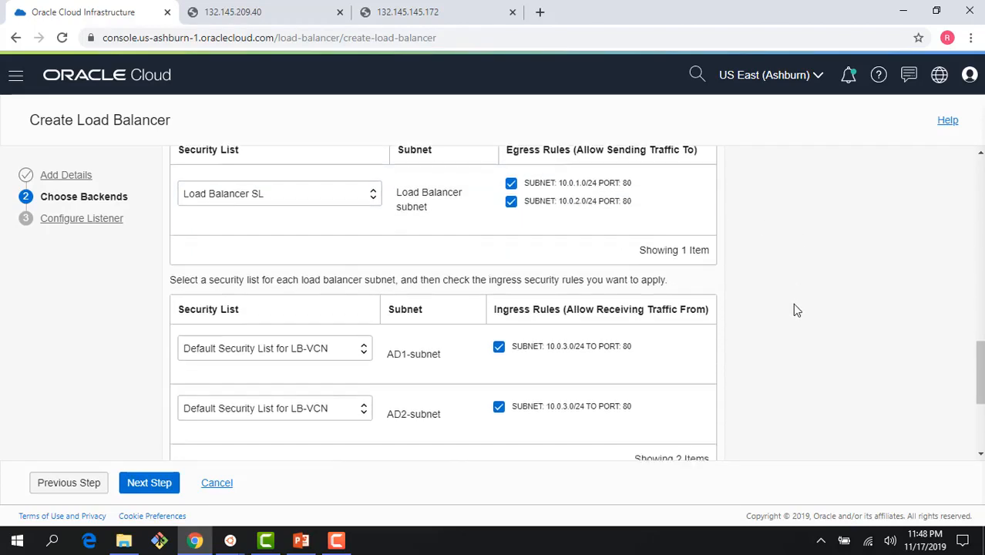
scroll(797, 310, "down", 1)
scroll(796, 310, "up", 1)
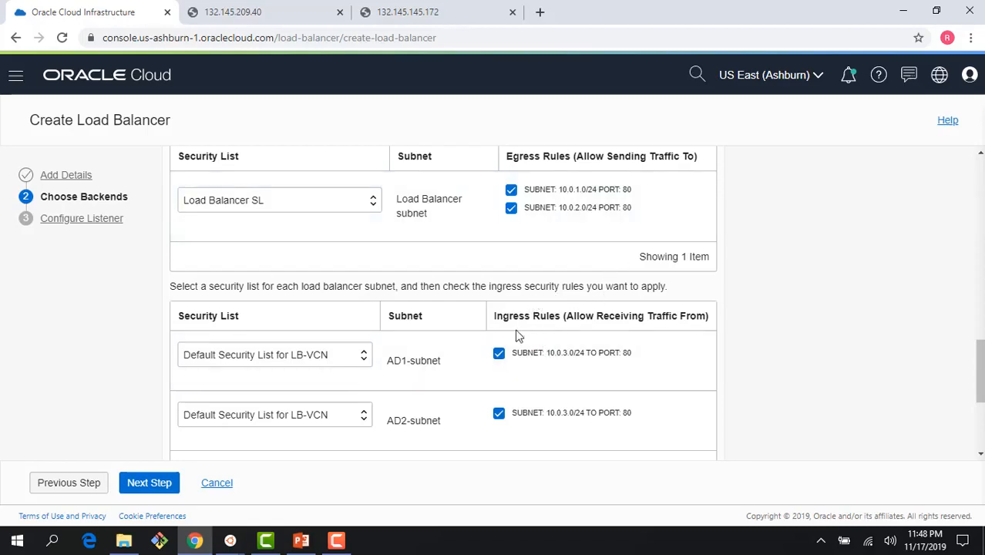
left_click(332, 366)
left_click(333, 365)
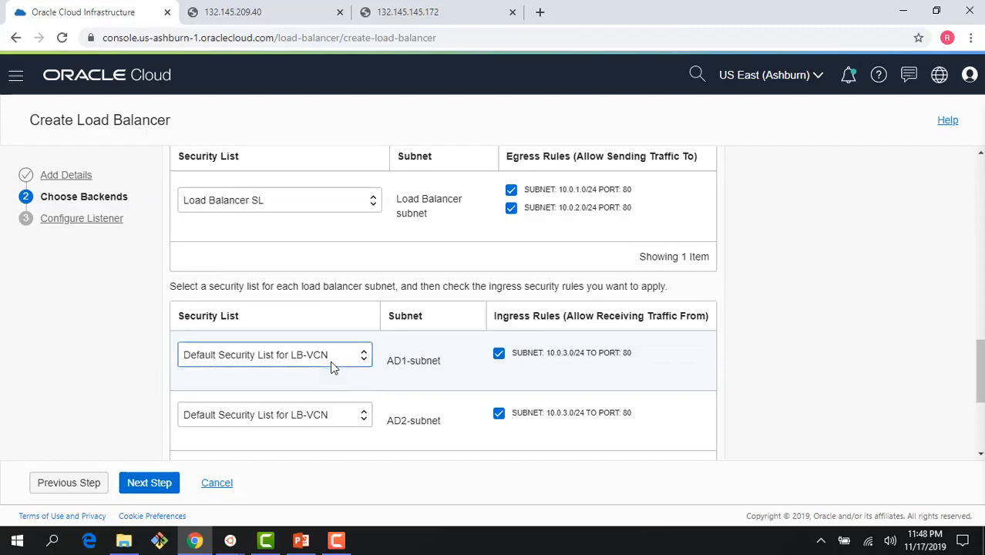
left_click(349, 426)
left_click(348, 424)
scroll(352, 447, "down", 1)
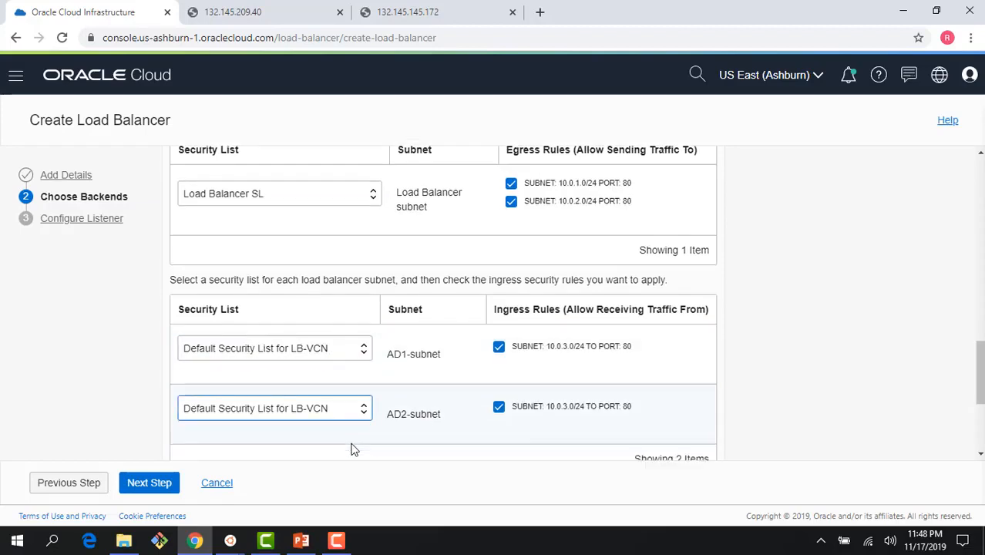
Set the listener to HTTP on port 80 and reveal its advanced timeout setting.
left_click(146, 484)
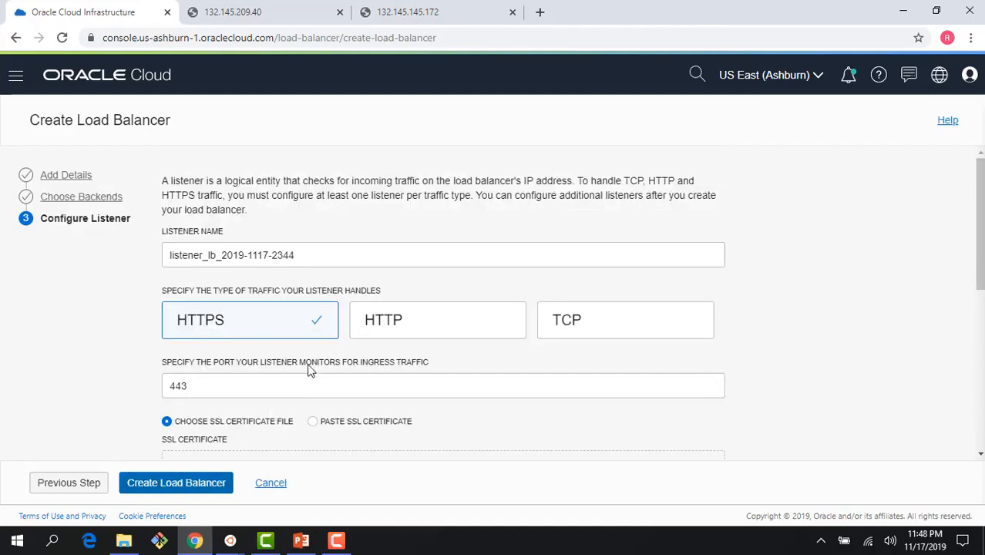
left_click(407, 327)
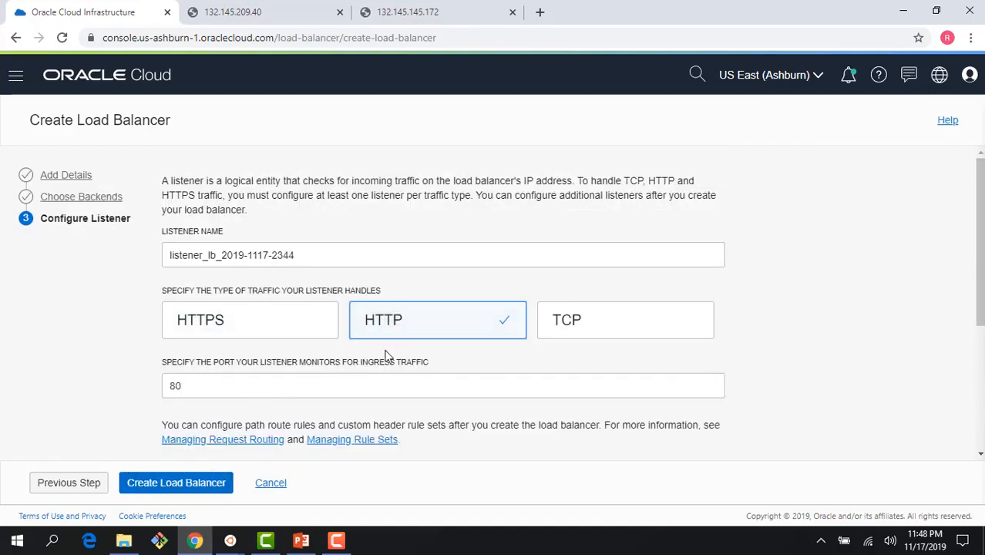
scroll(370, 360, "down", 2)
scroll(341, 224, "up", 1)
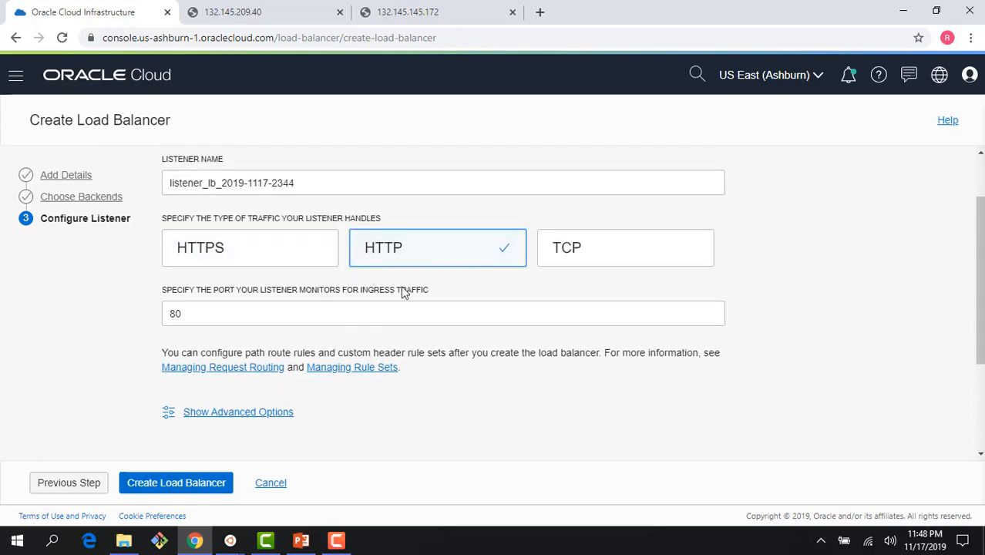
left_click(265, 417)
scroll(450, 413, "down", 2)
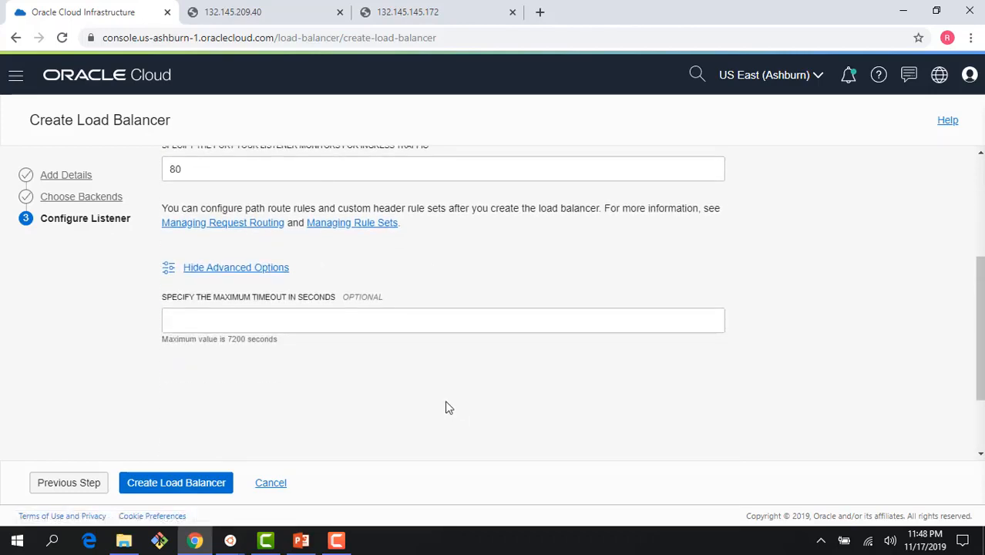
scroll(446, 406, "up", 2)
scroll(443, 406, "down", 2)
scroll(441, 404, "up", 3)
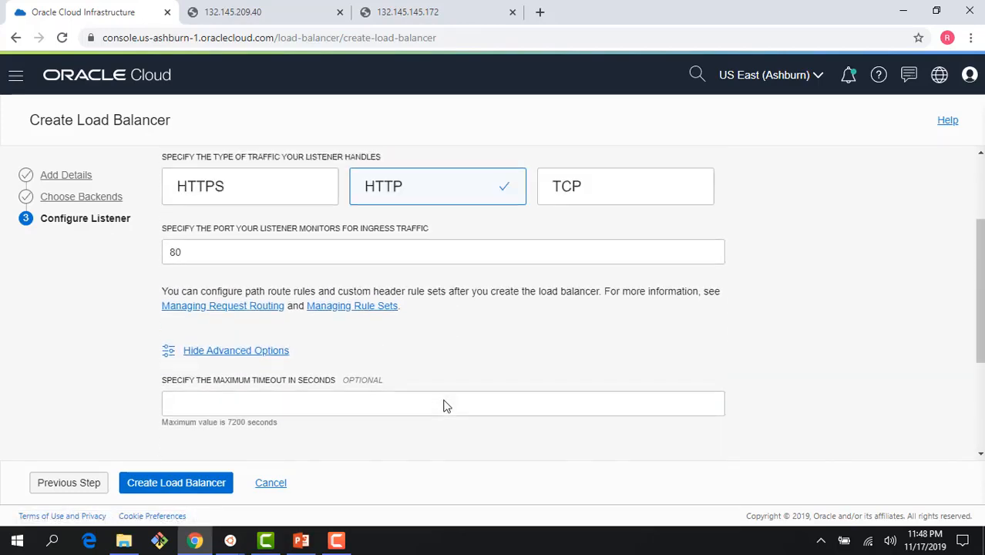
scroll(441, 405, "down", 3)
left_click(185, 482)
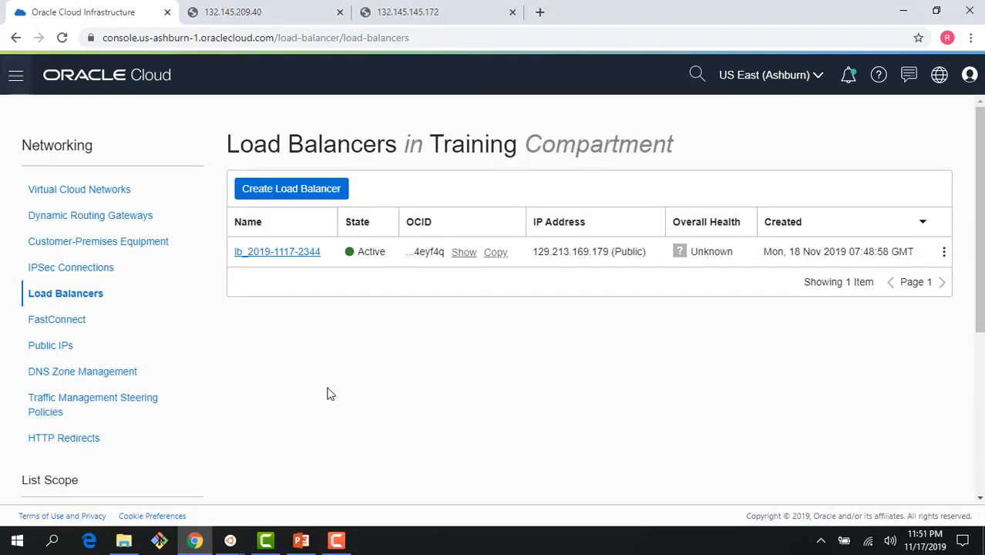
left_click(295, 256)
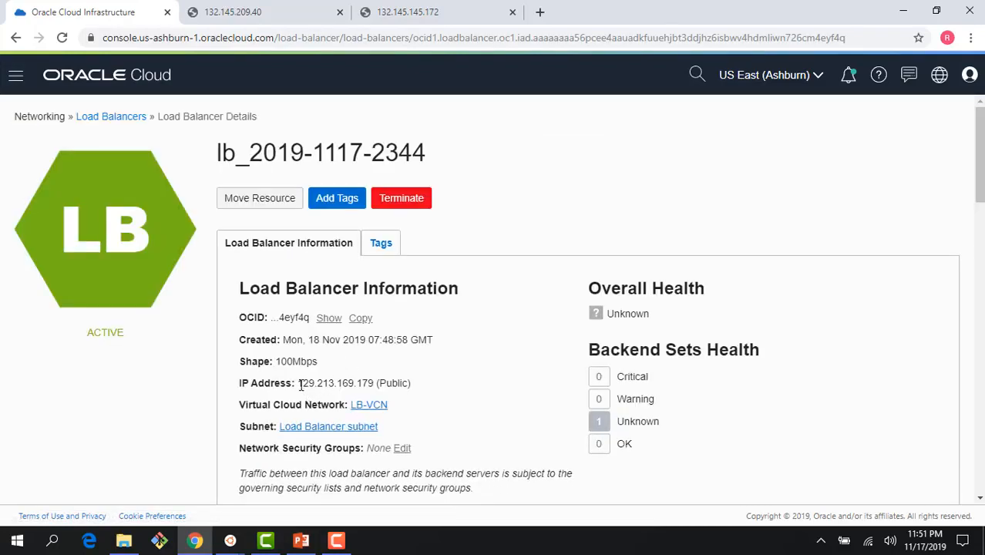
left_click_drag(299, 385, 377, 388)
key("ctrl+c")
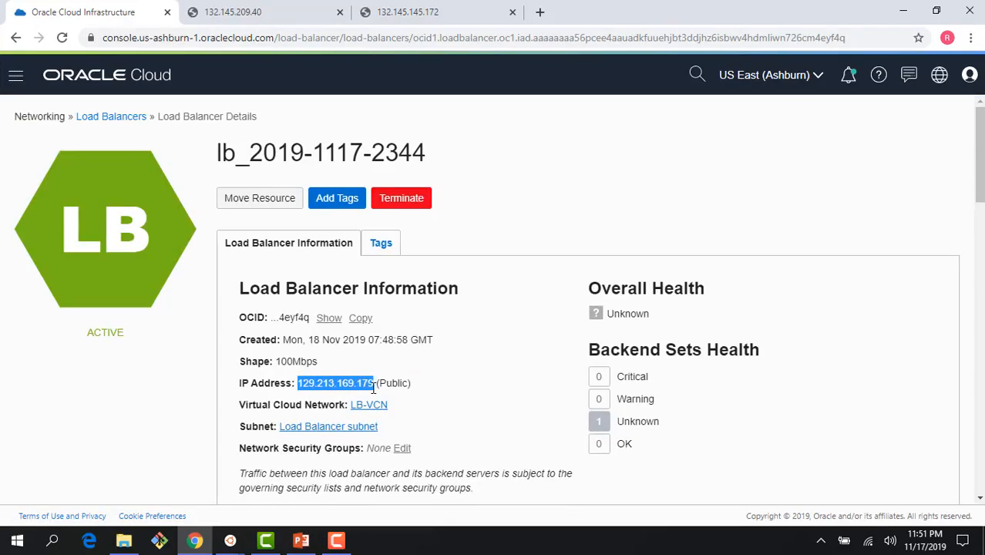
Browse to 129.213.169.179 in a new tab and reload to see web server 1 then web server 2.
left_click(539, 13)
key("ctrl+v")
key("Return")
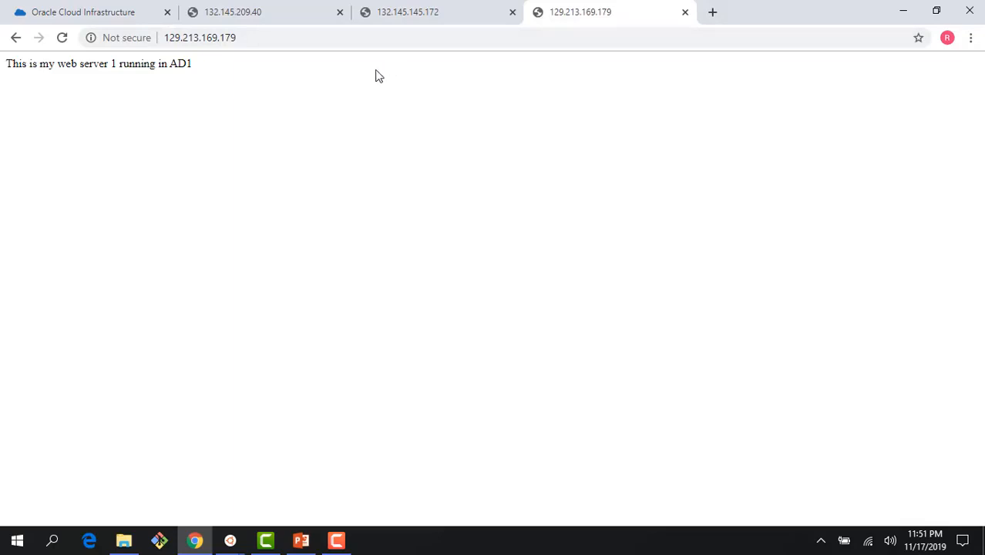
left_click(63, 38)
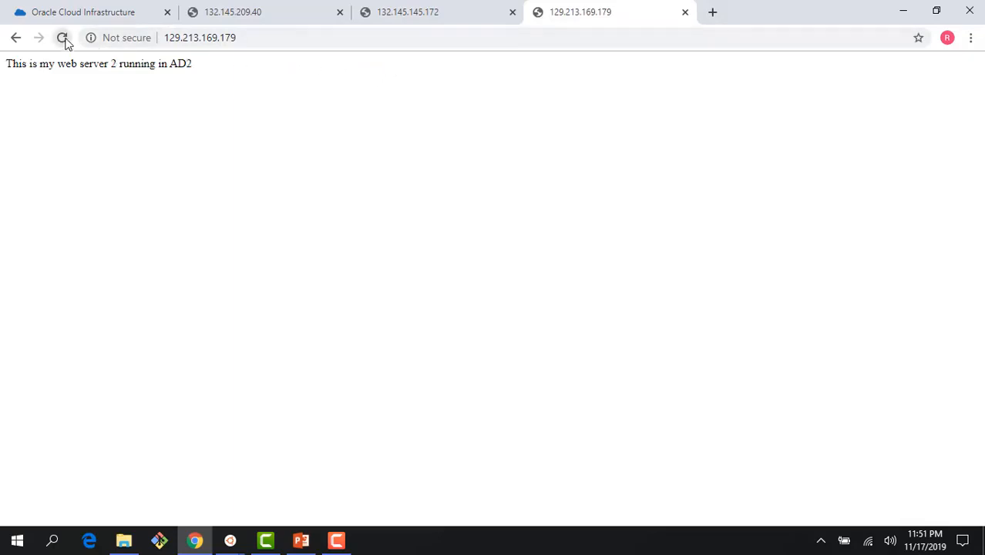